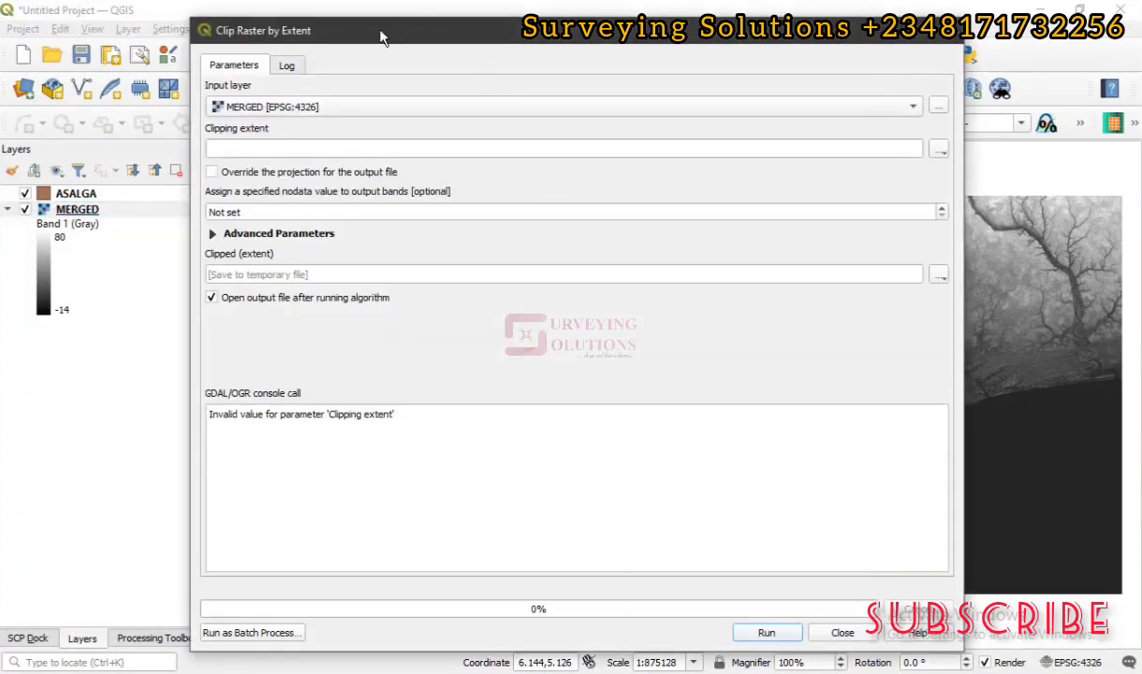
Keep MERGED as the input raster and calculate the clipping extent from the ASALGA layer
click(299, 114)
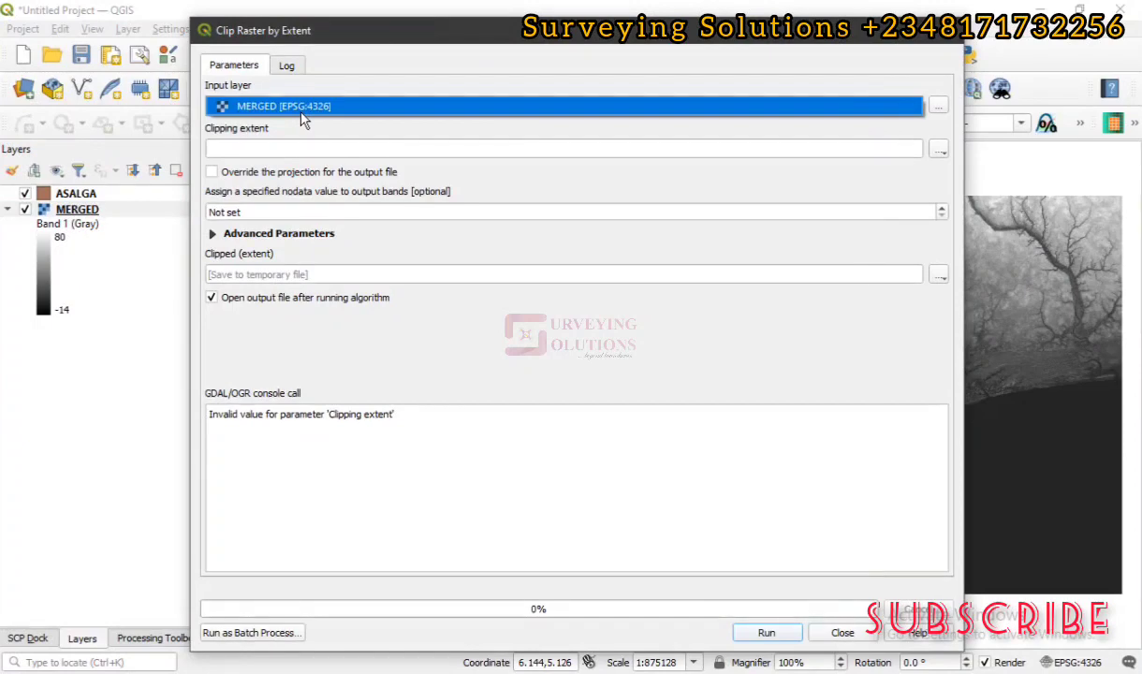
click(302, 117)
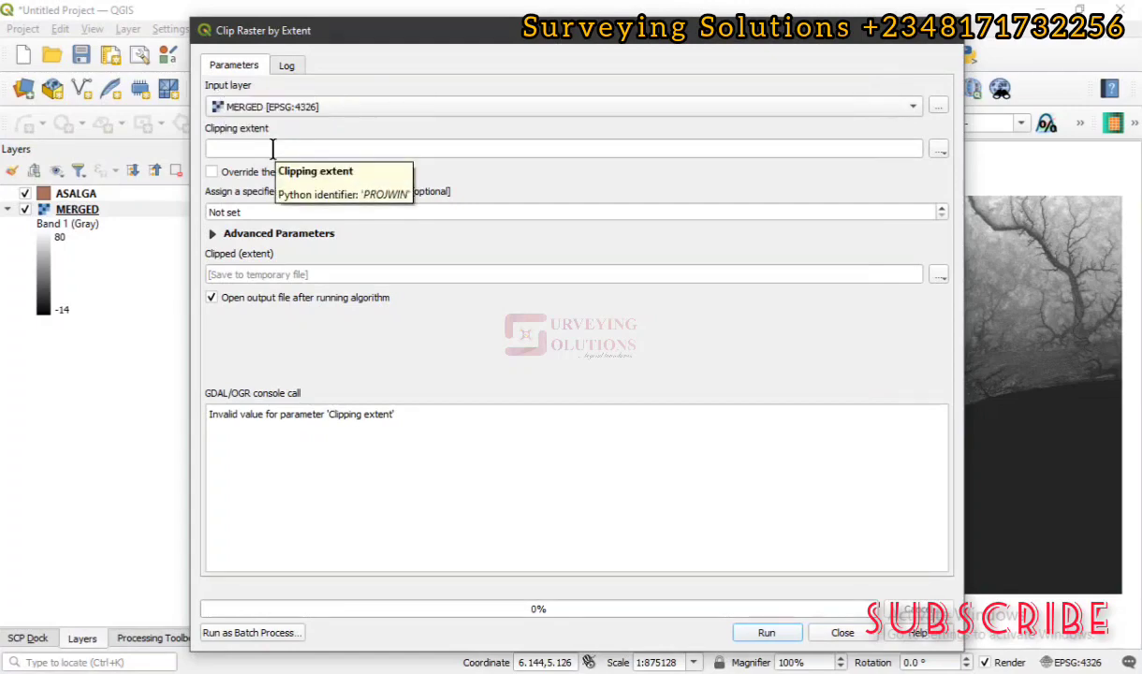
click(938, 151)
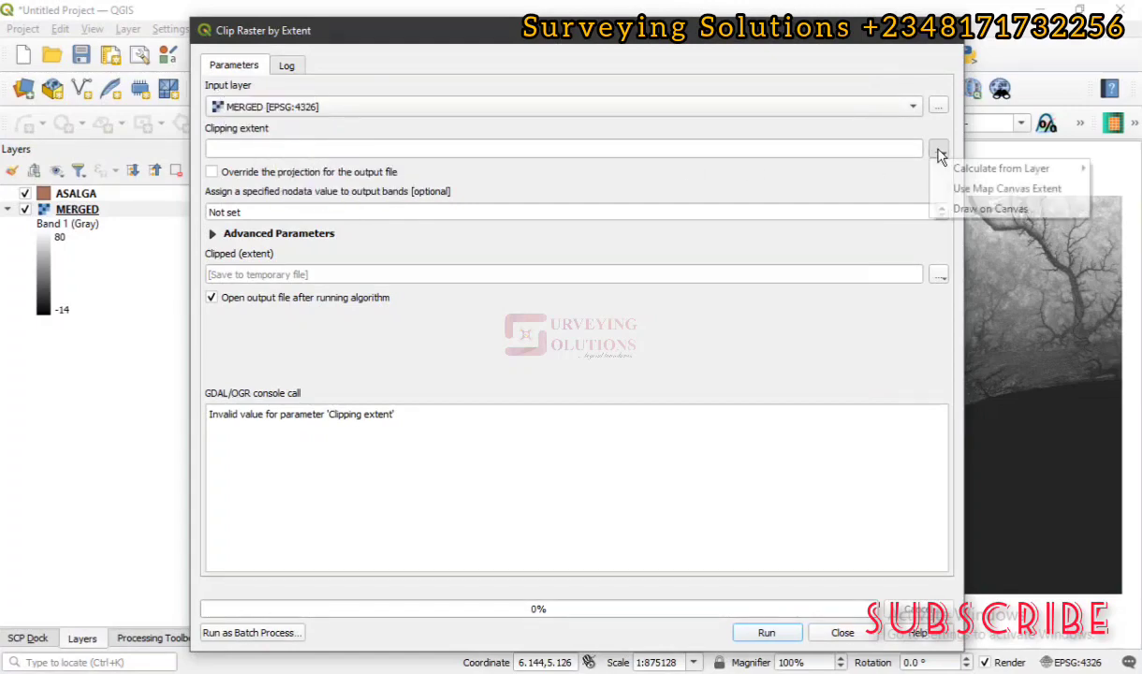
mouse_move(946, 168)
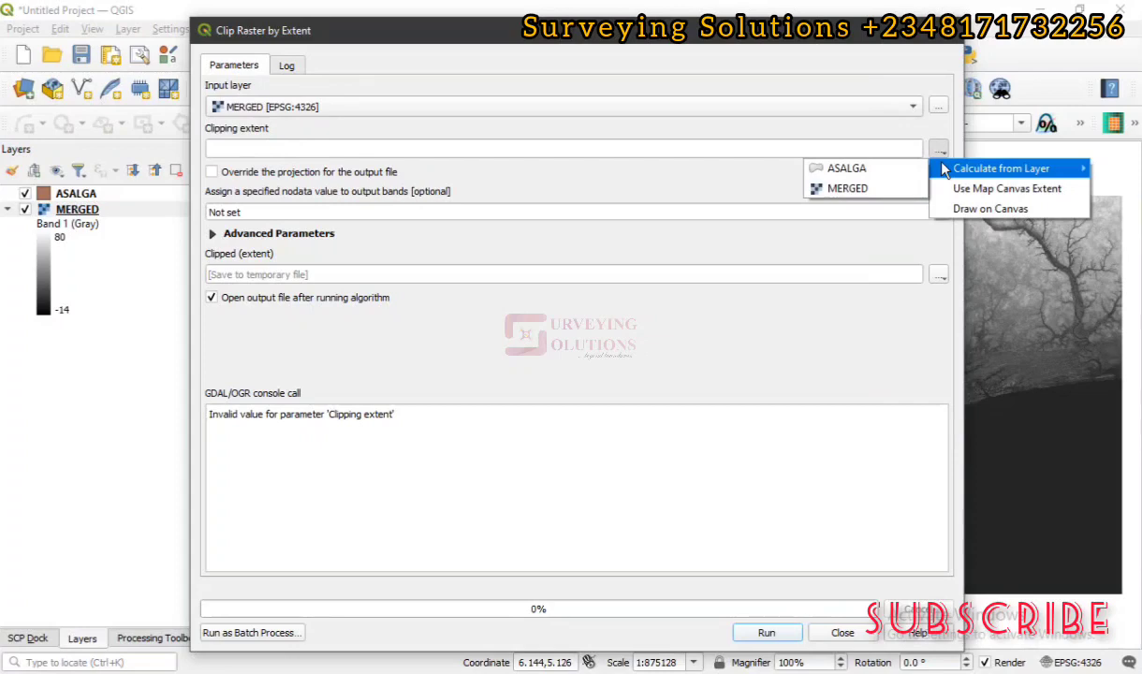
click(848, 169)
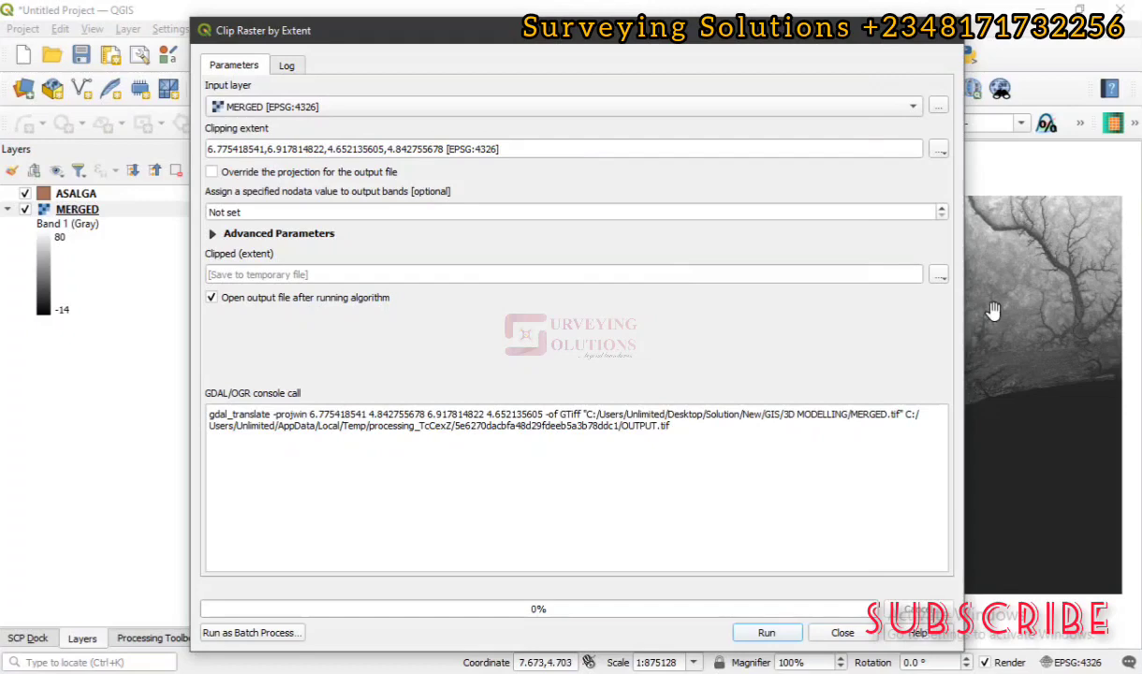
Save the clipped raster as Clip_ASALGA.tif in the 3D MODELLING folder and run the clip
click(936, 278)
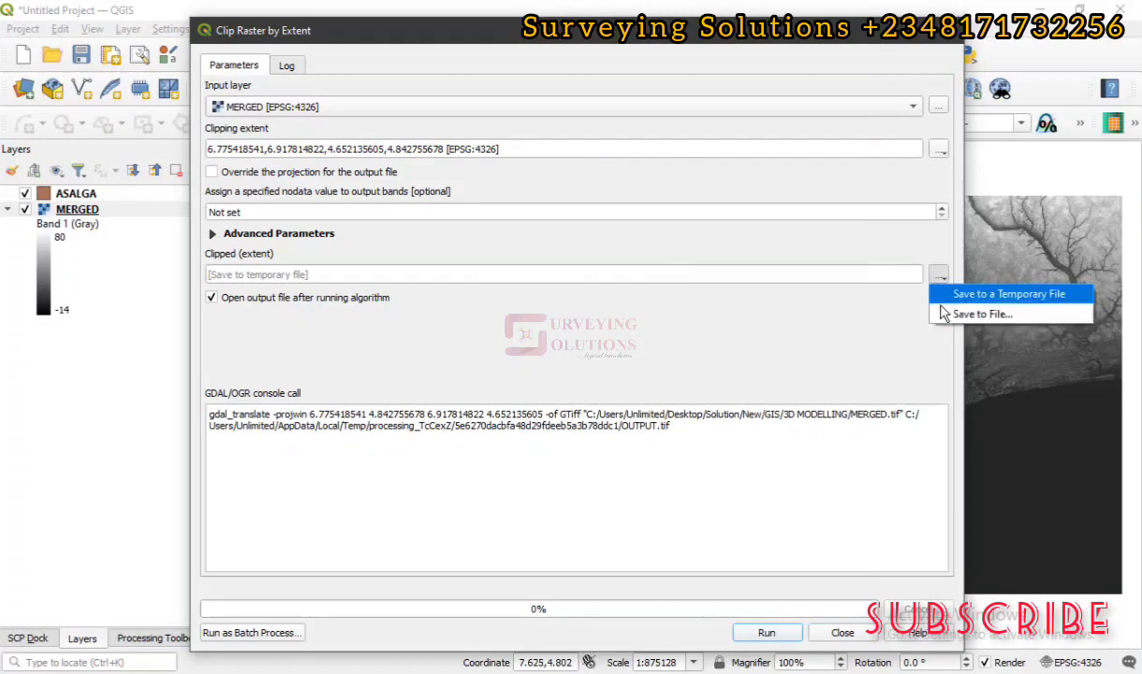
click(945, 317)
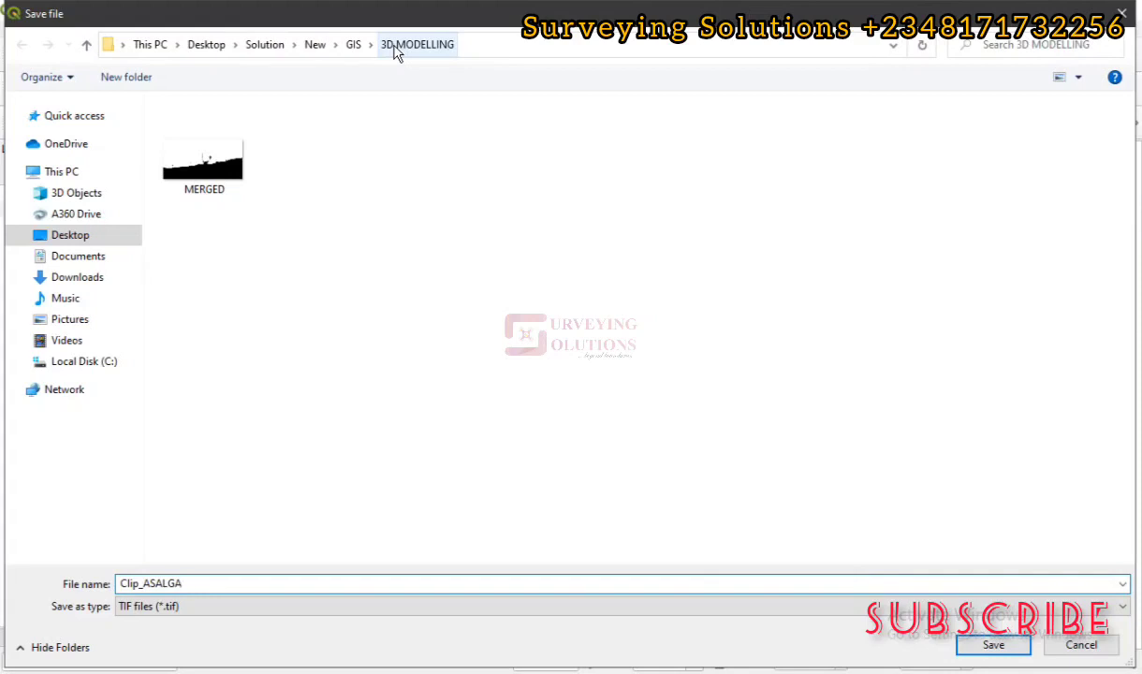
click(994, 647)
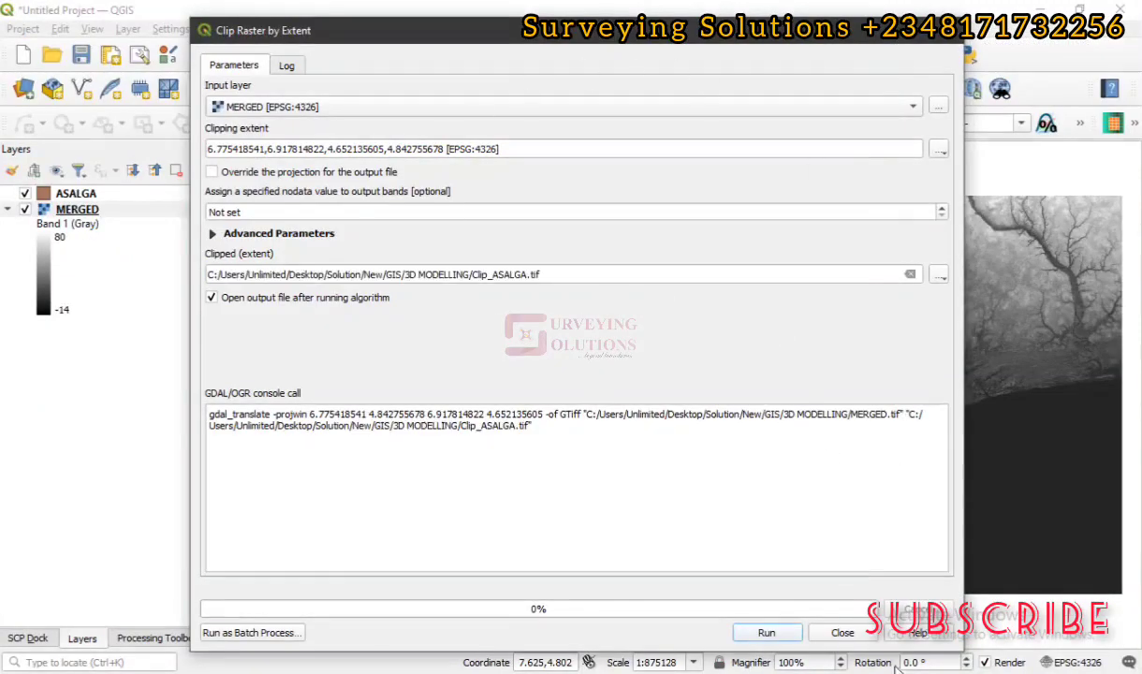
click(767, 634)
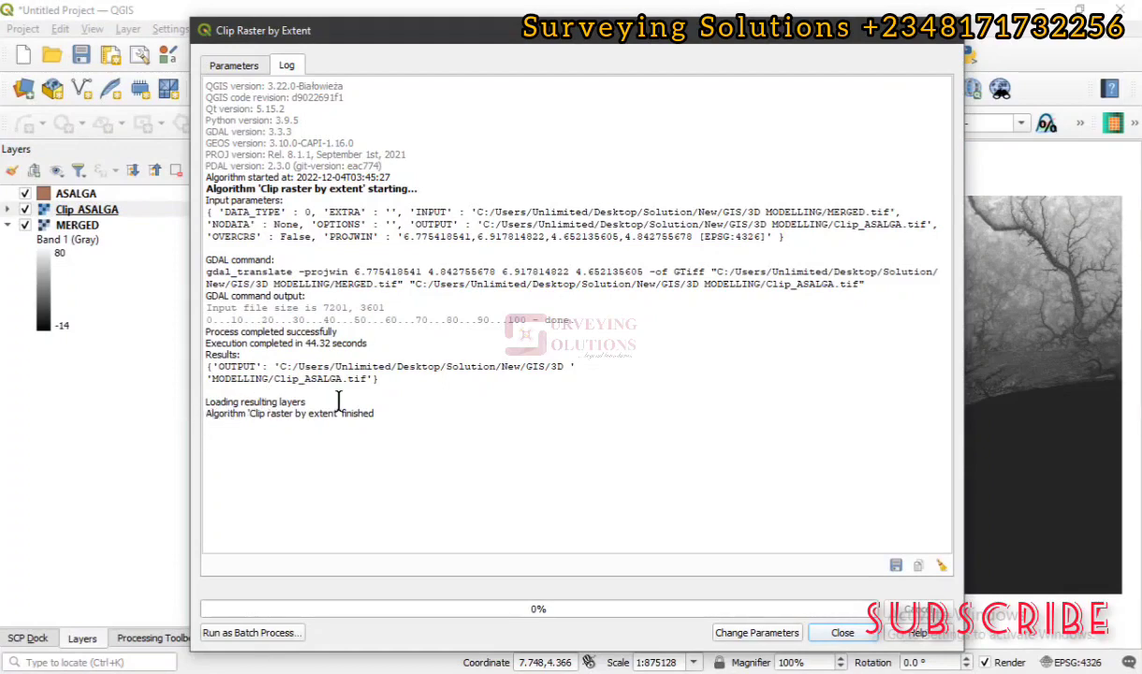
Close the clip tool once the log reports the algorithm finished
click(843, 634)
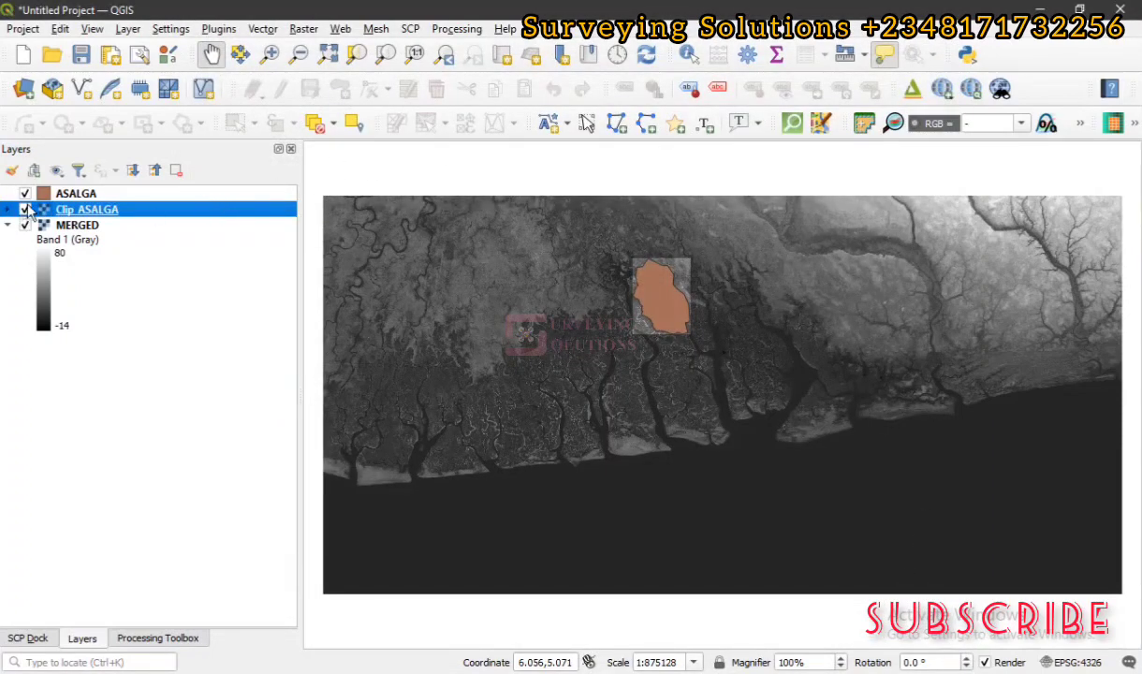
Hide MERGED and ASALGA, expand Clip ASALGA's -20 to 44 legend, and zoom to it
click(25, 209)
click(26, 209)
click(25, 225)
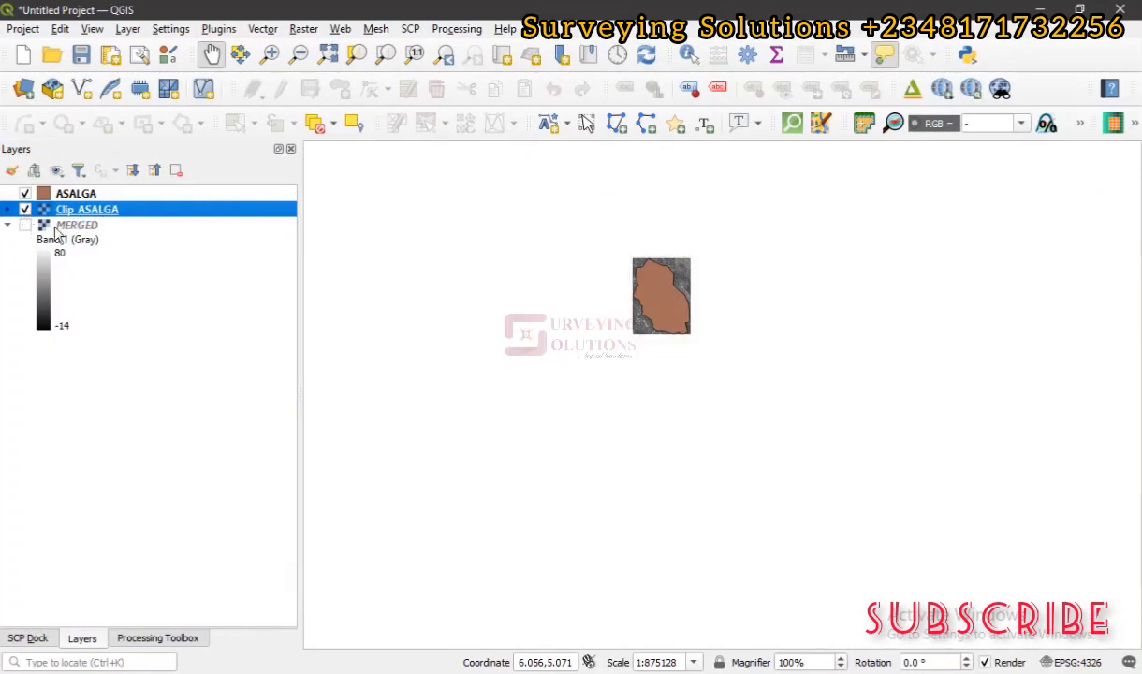
click(7, 226)
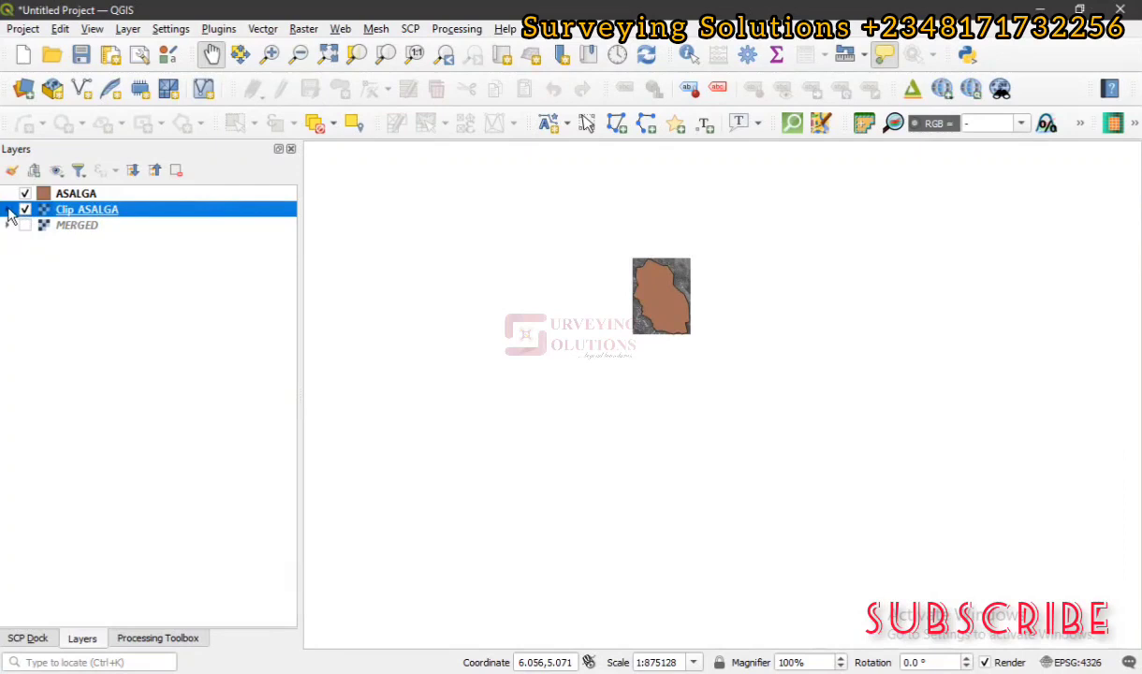
click(7, 210)
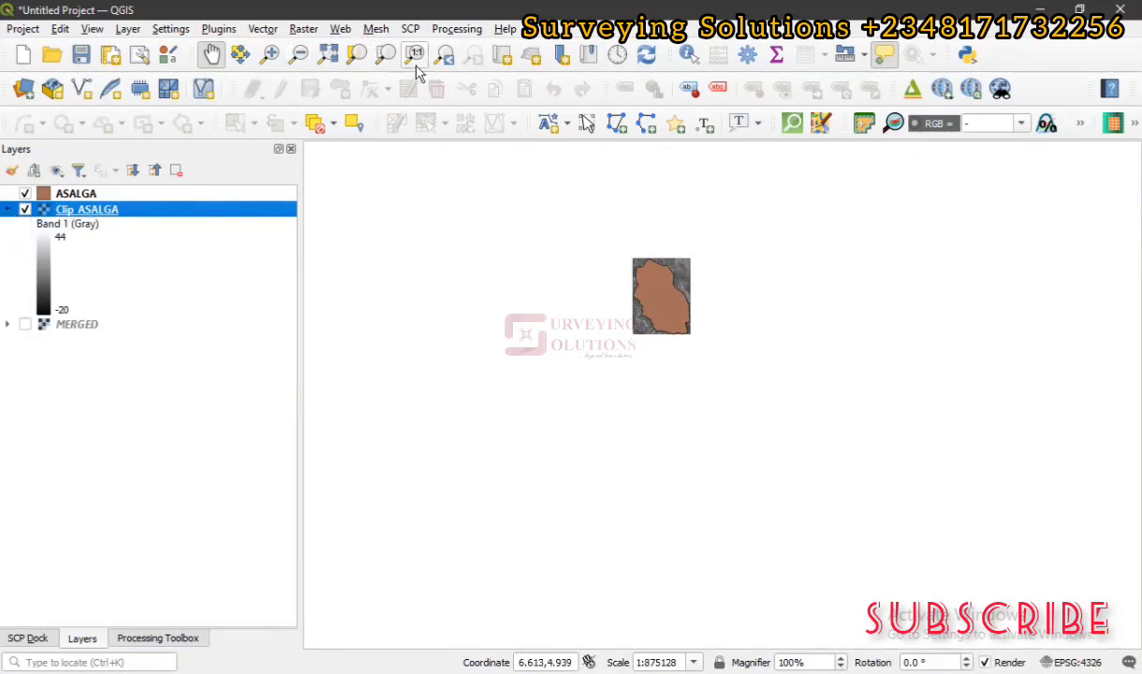
click(384, 58)
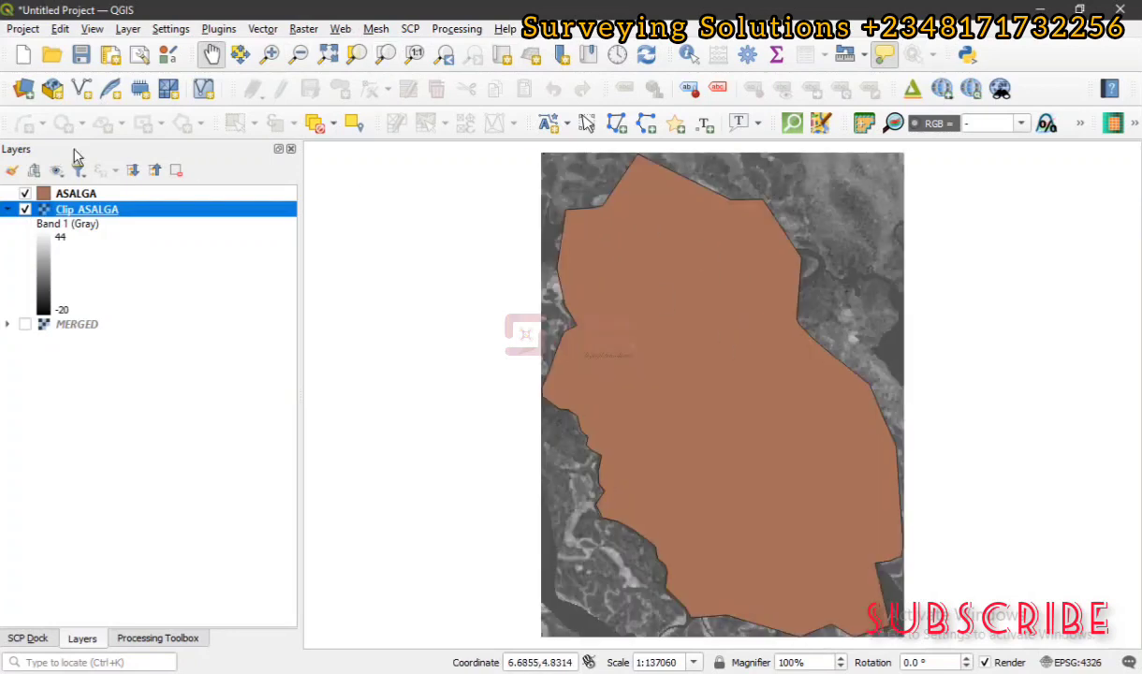
click(25, 194)
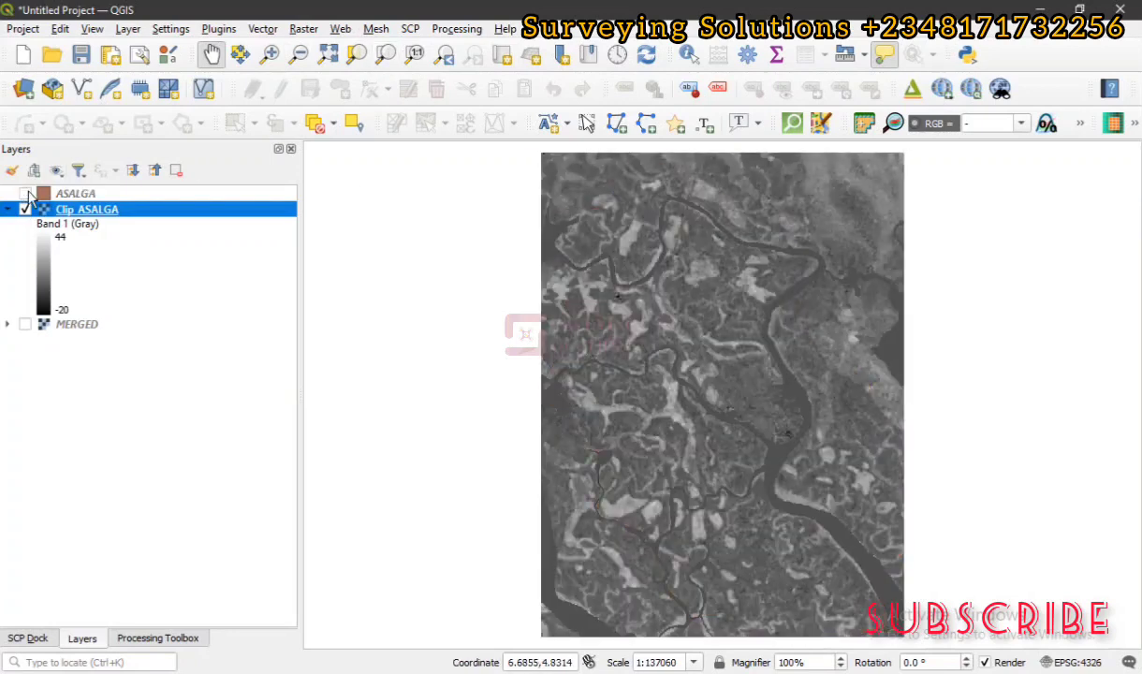
Render Clip ASALGA as singleband pseudocolor with Linear interpolation and the Turbo colour ramp
double_click(171, 216)
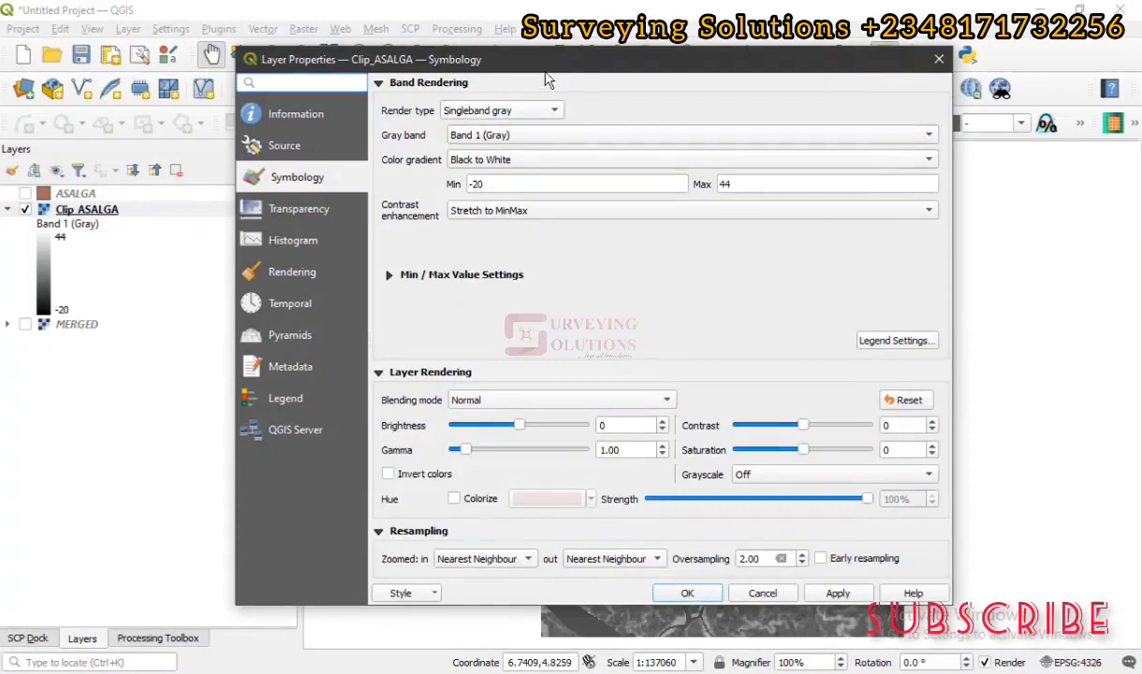
click(496, 111)
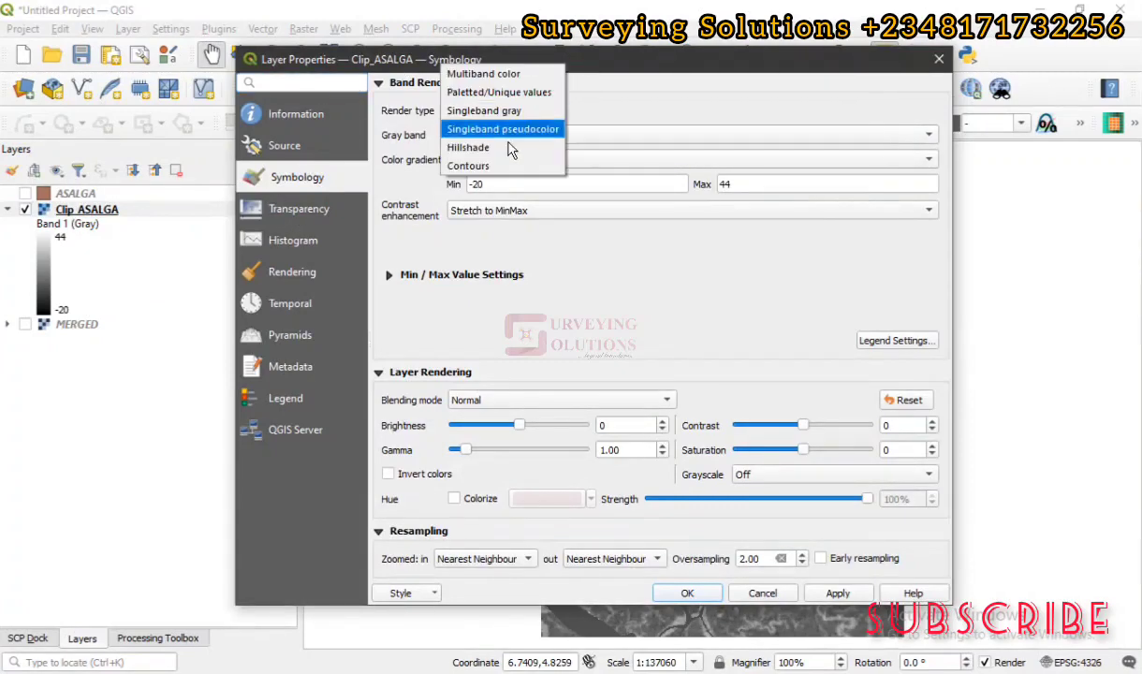
click(517, 131)
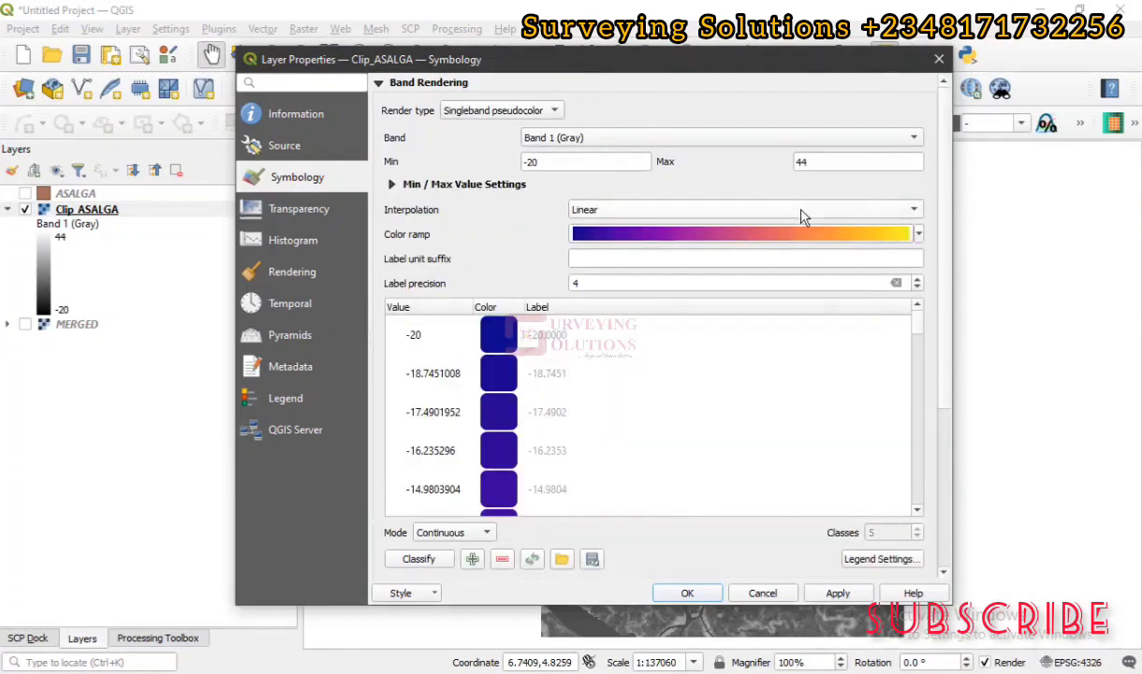
click(842, 212)
click(842, 216)
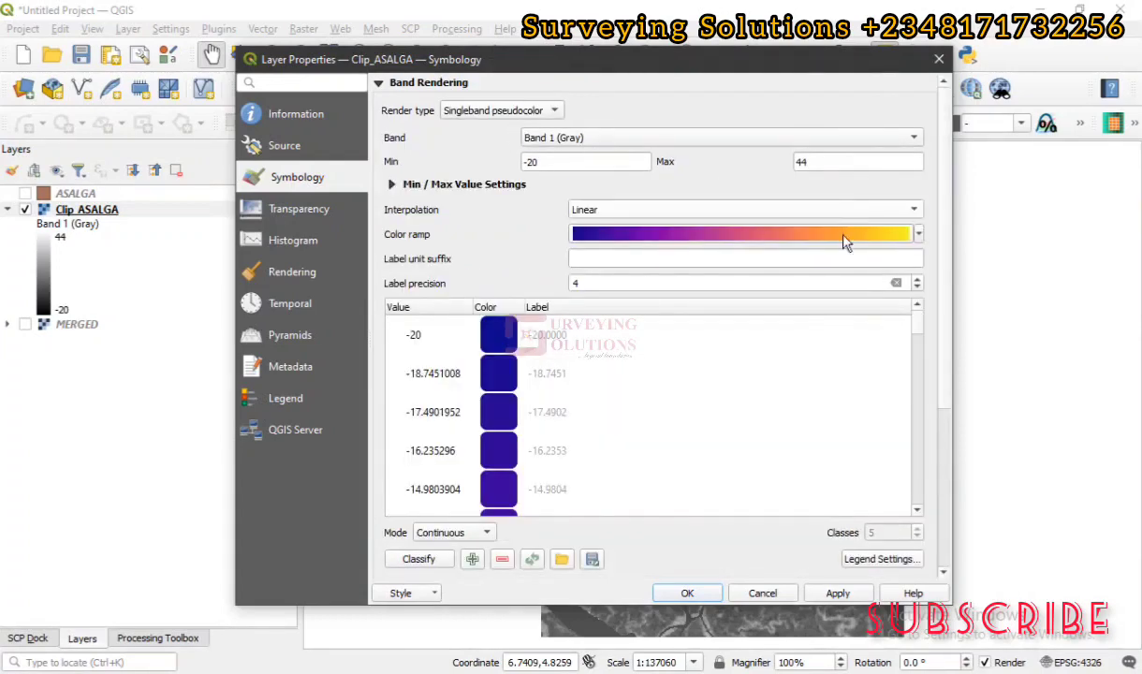
click(920, 236)
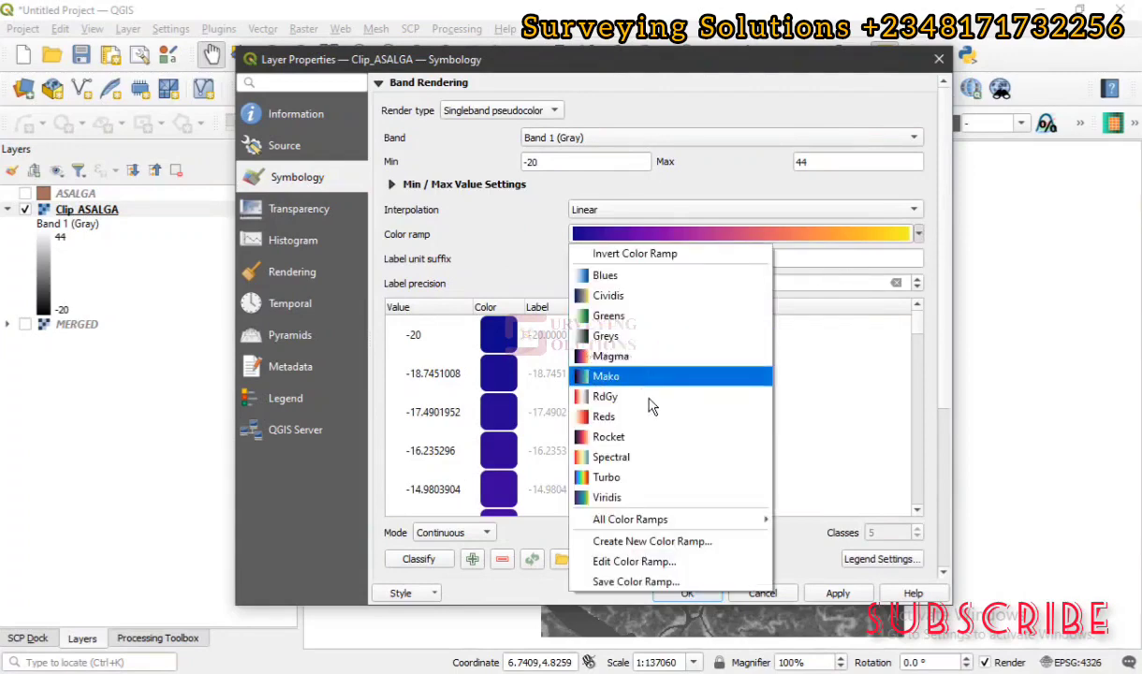
click(638, 480)
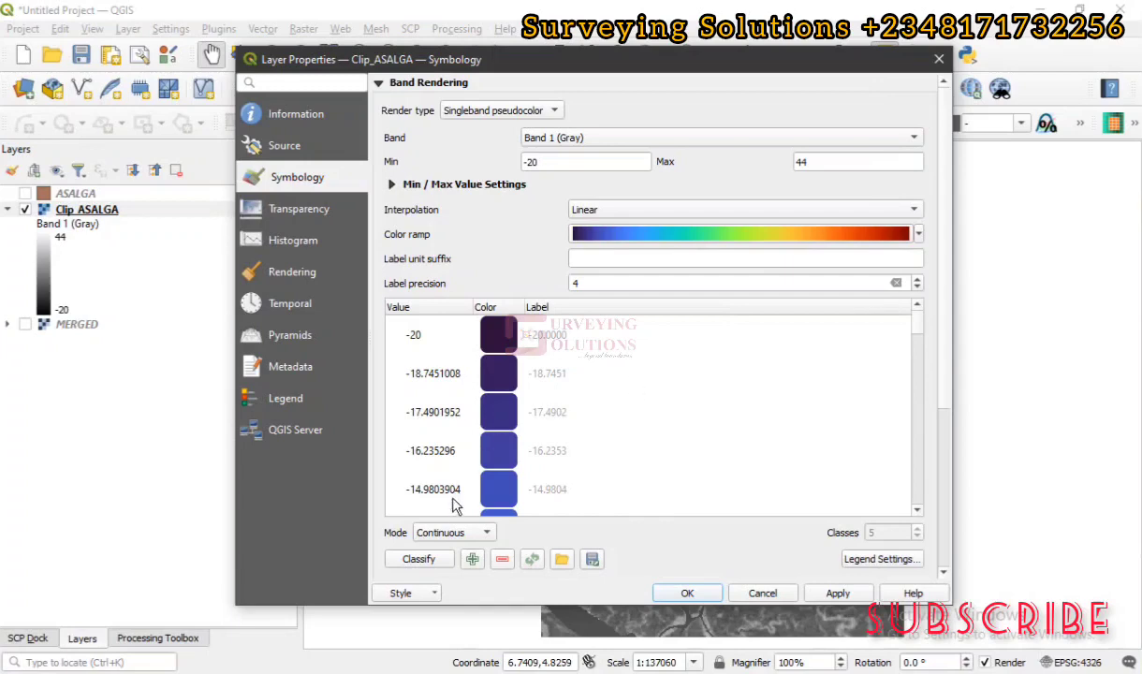
Classify into Equal Interval classes with label precision 0, then apply and confirm the style
click(457, 536)
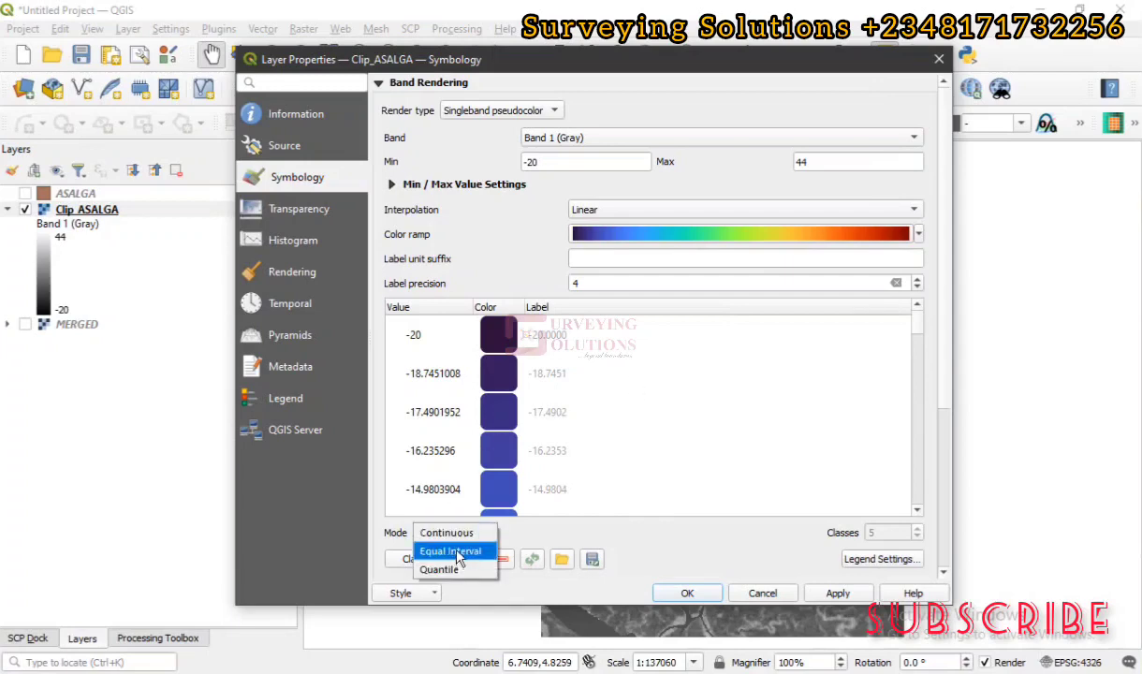
click(450, 545)
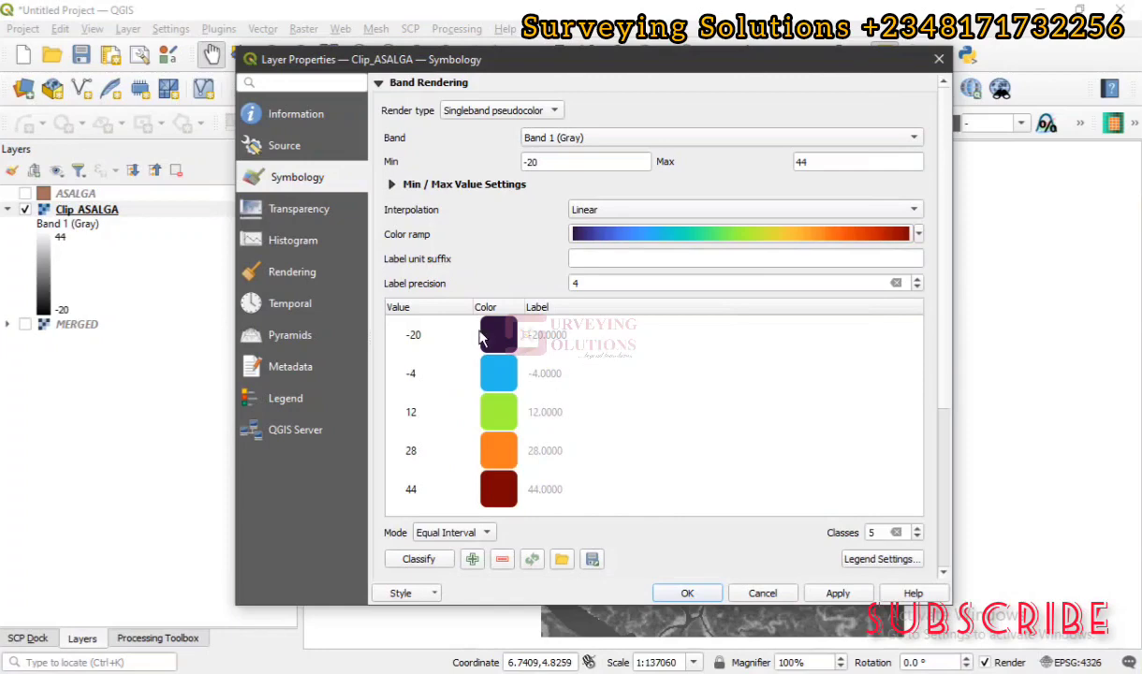
click(919, 234)
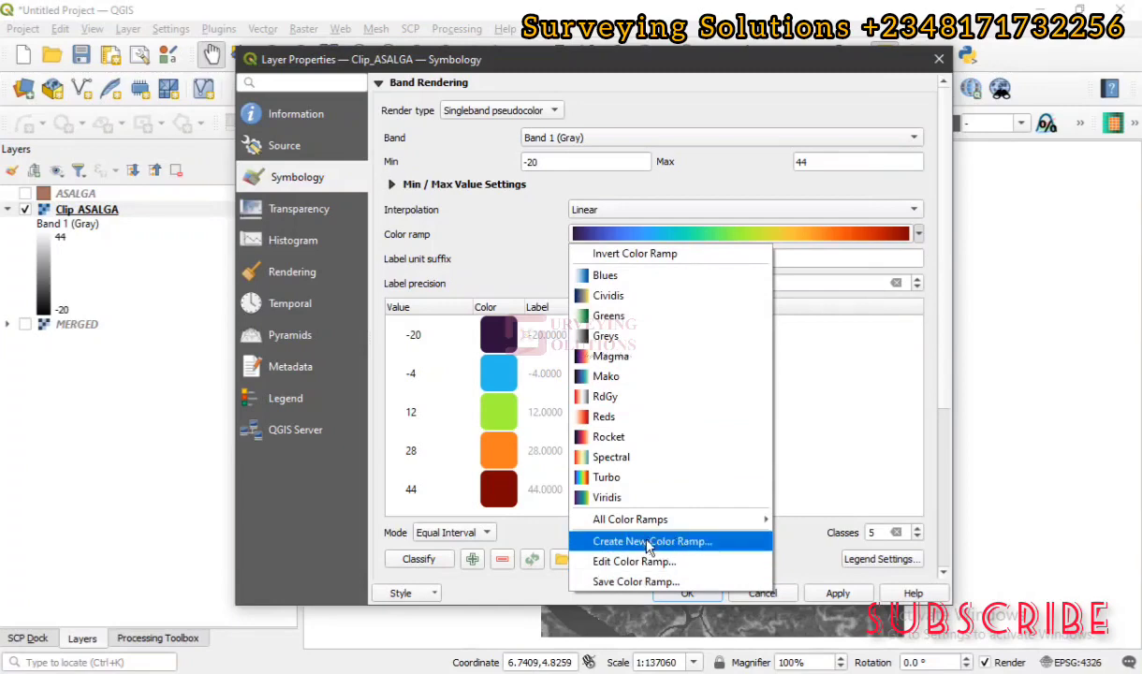
click(818, 417)
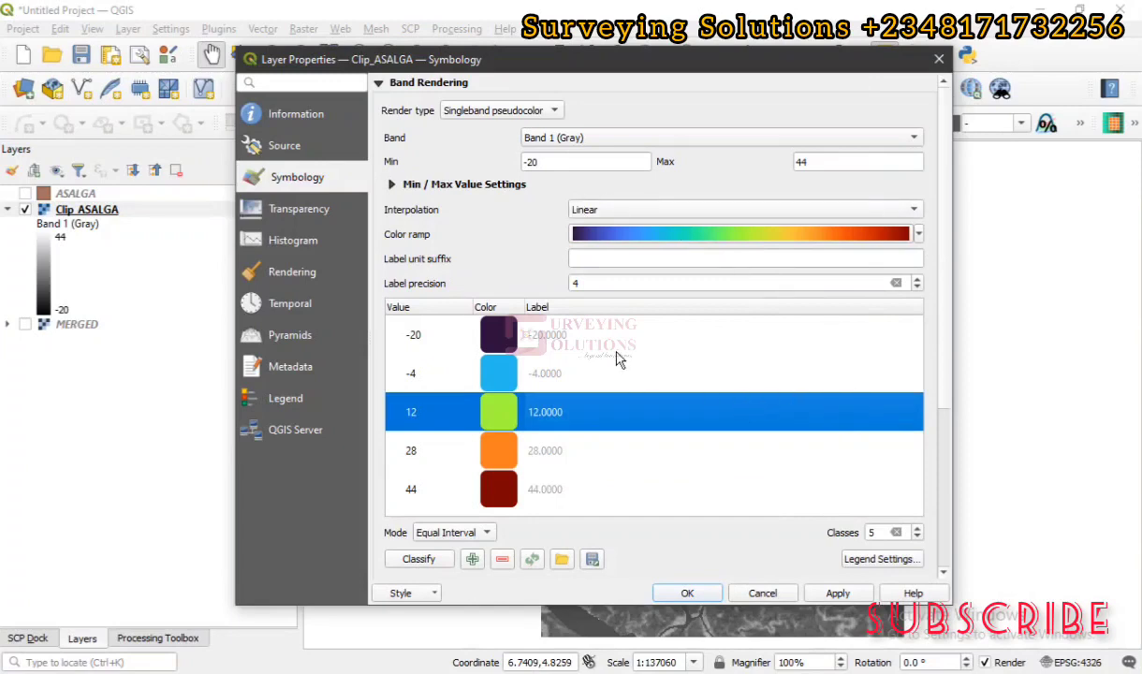
click(572, 284)
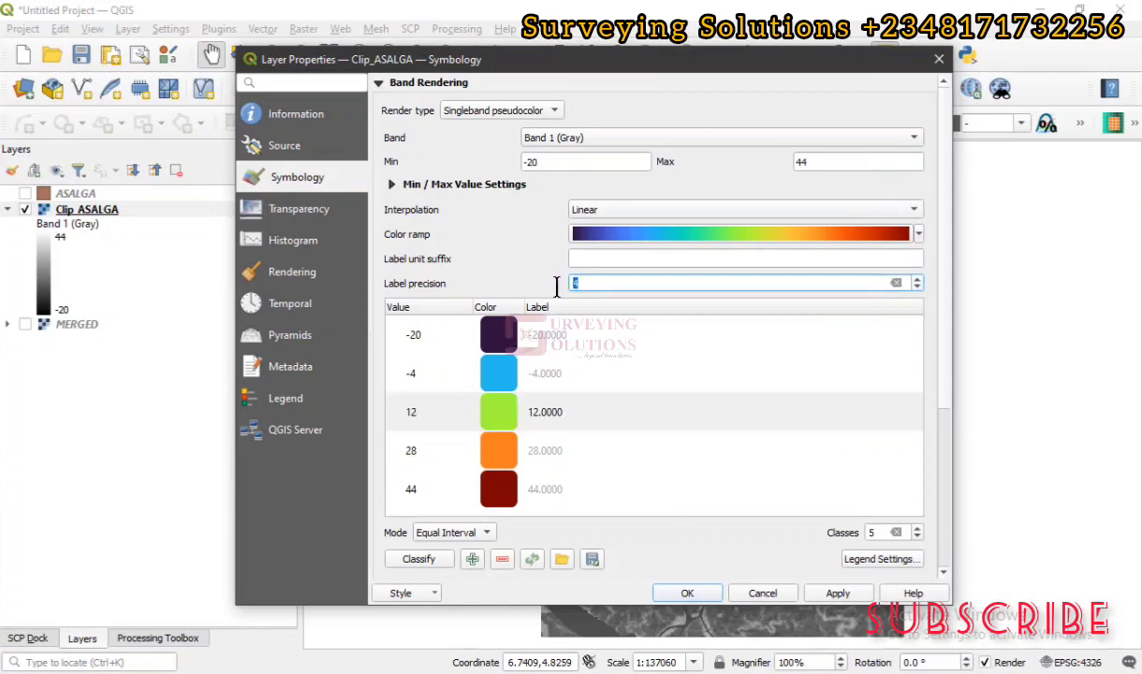
text(0)
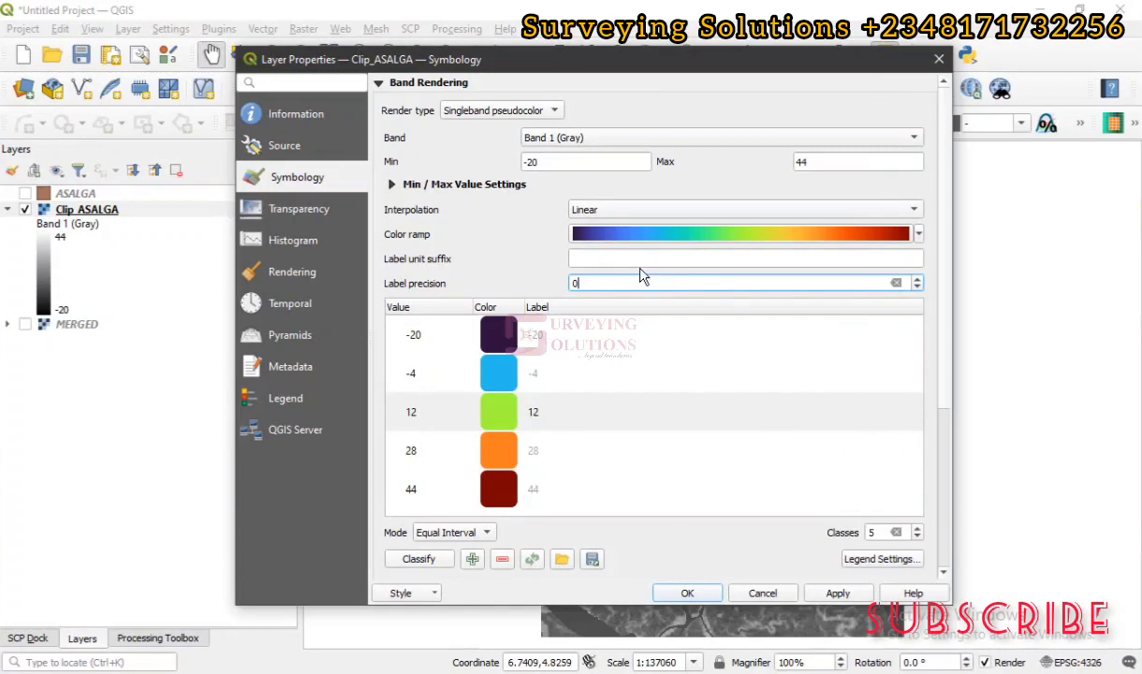
click(817, 593)
click(684, 593)
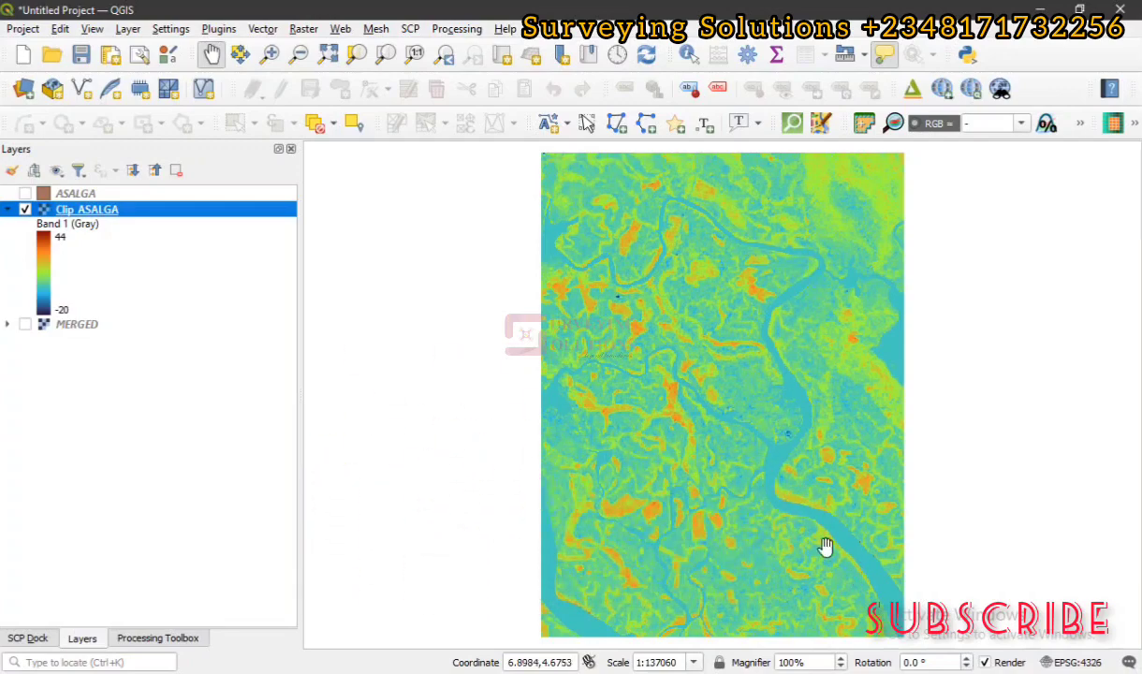
Open the Plugins menu in the menu bar
click(215, 31)
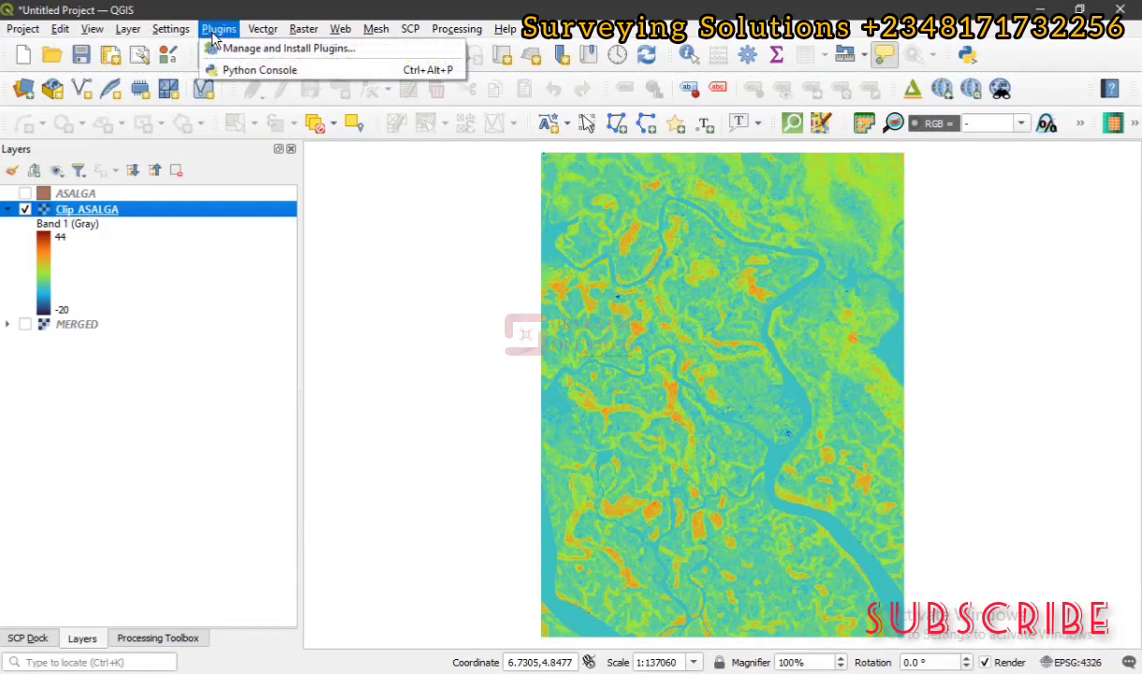
Search the plugin manager for 'QGIS2' and view the installed Qgis2threejs 2.7.1 details
click(267, 54)
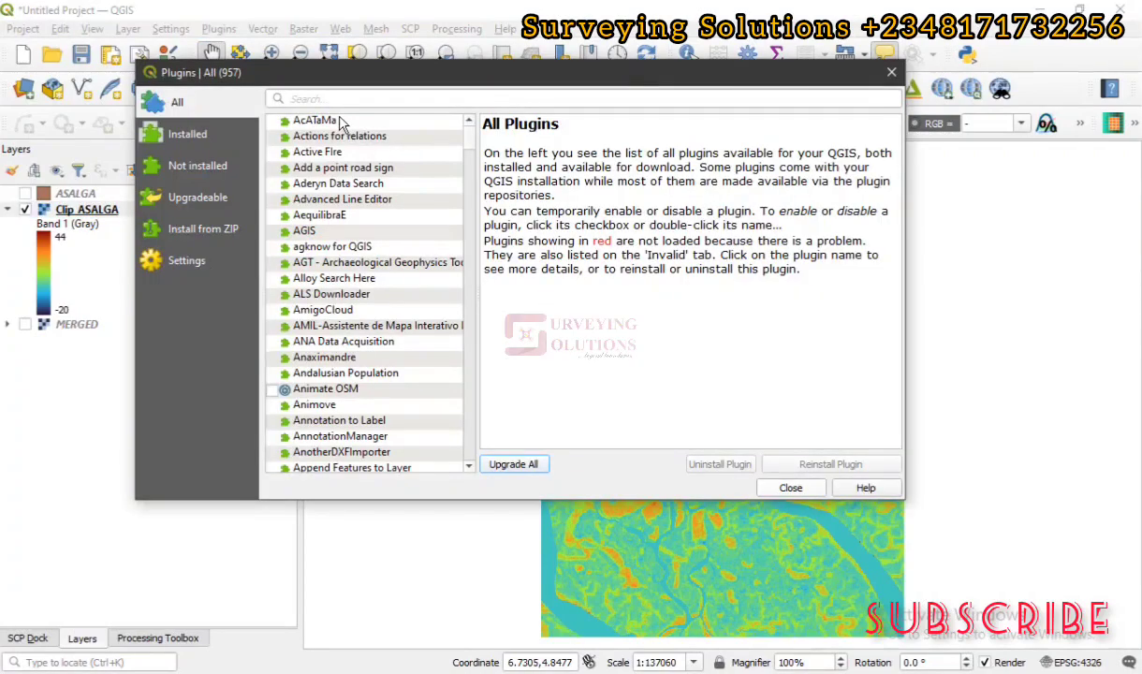
click(352, 95)
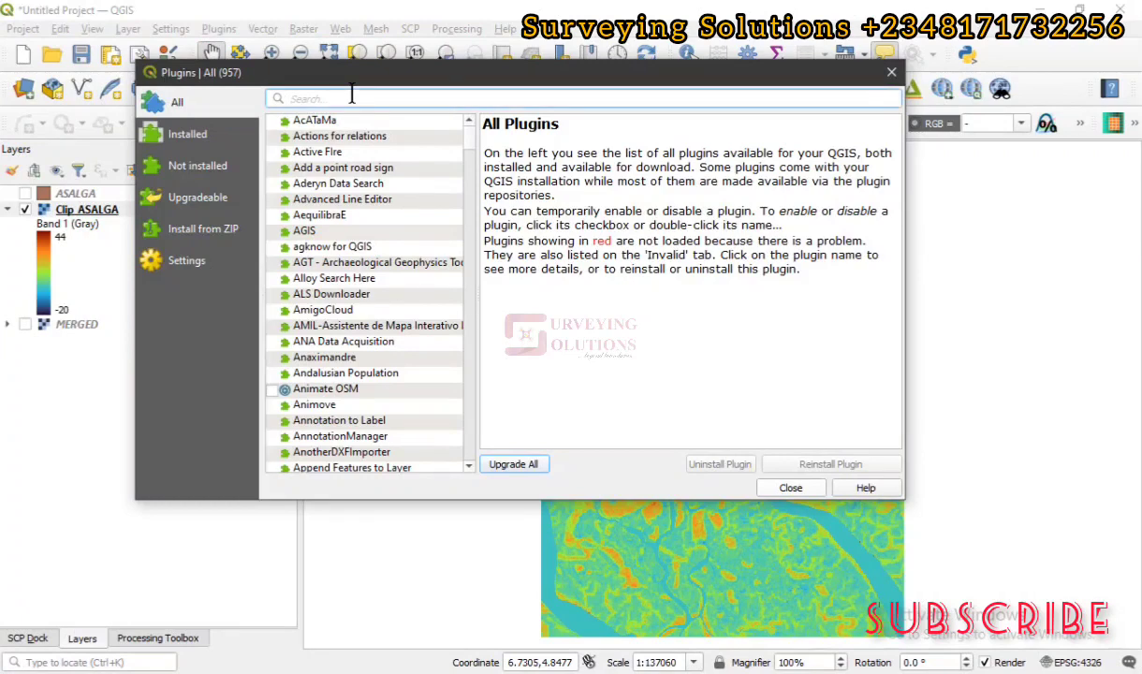
text(QGIS2)
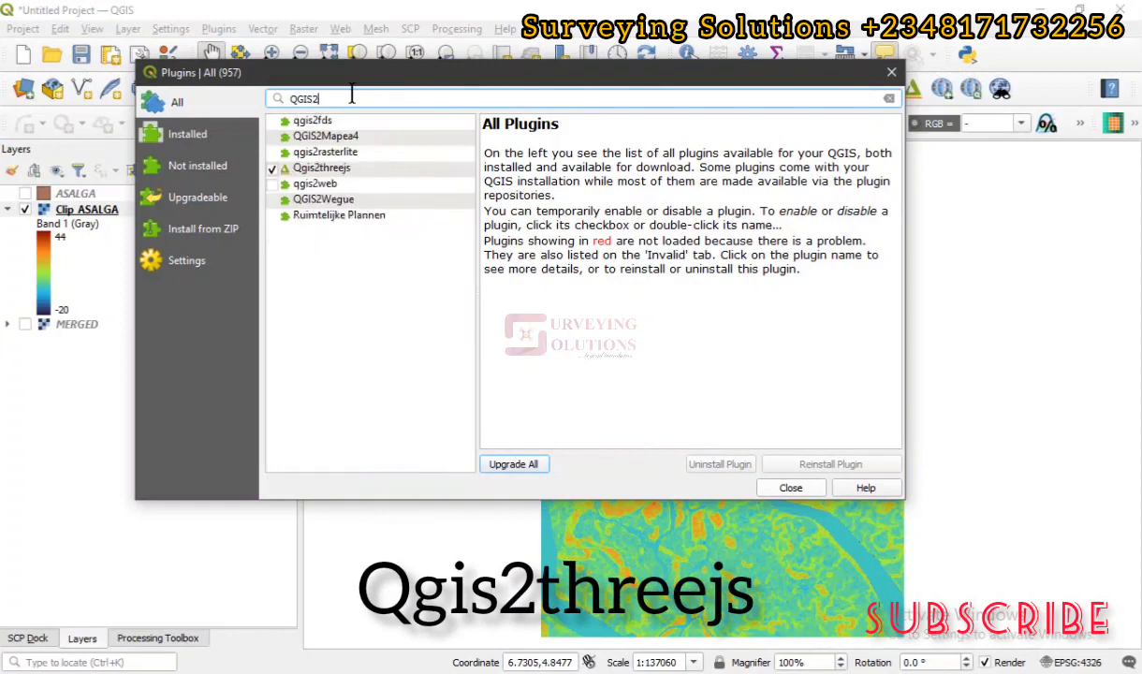
click(335, 169)
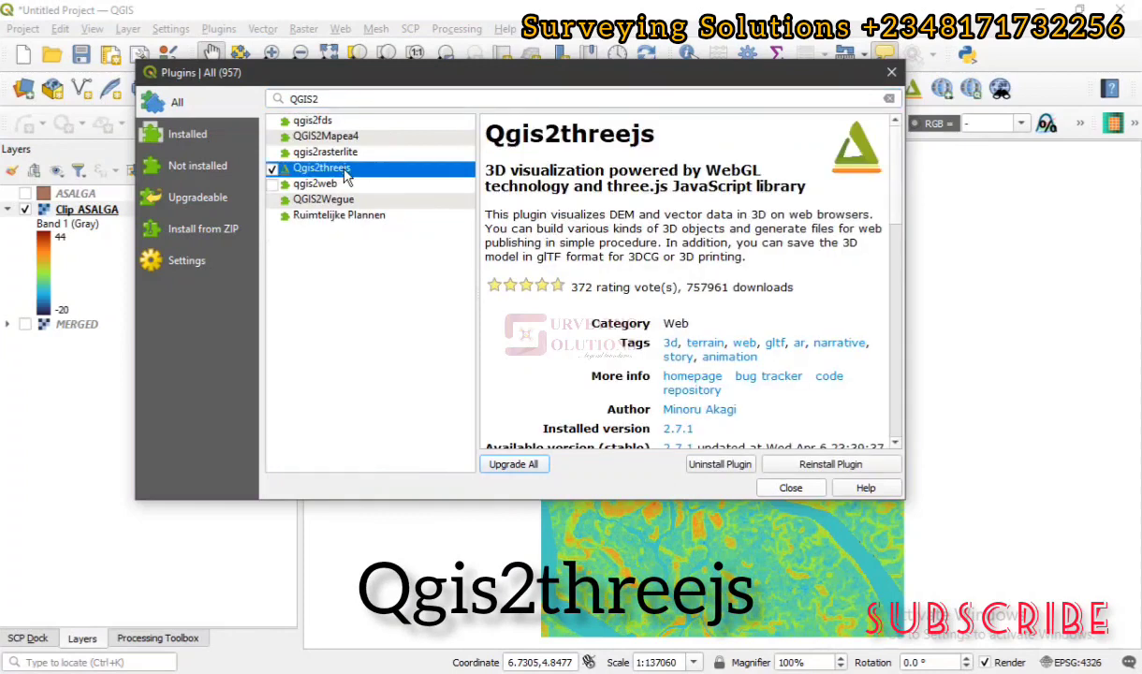